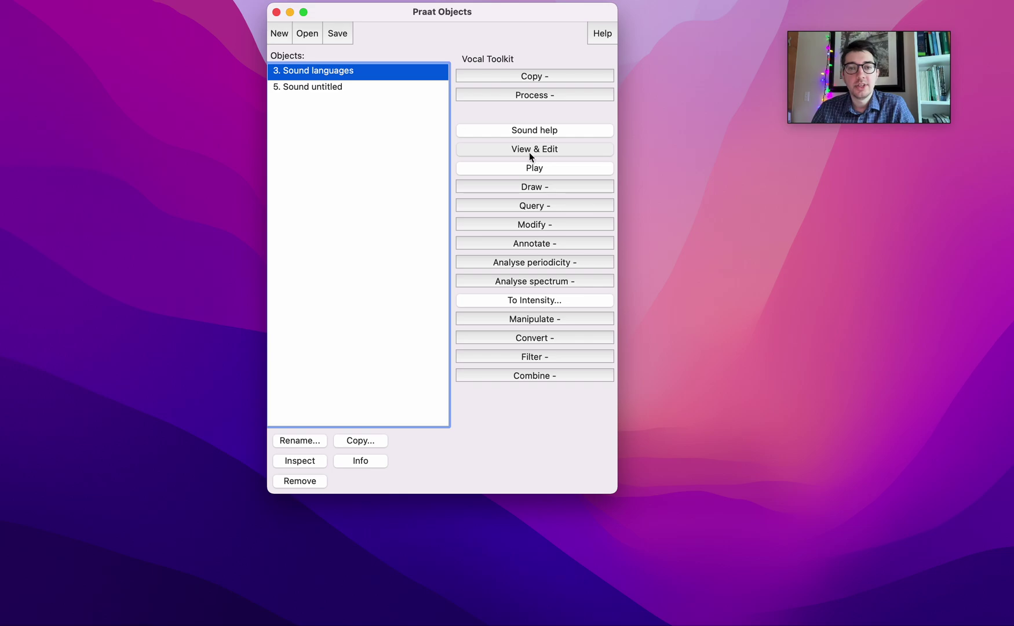
Open the 'Sound languages' recording in the sound editor to show its waveform and spectrogram.
click(369, 246)
Select the spoken word from 0.139 s to about 1.06 s and replay it, adjusting the volume.
drag(374, 248, 856, 261)
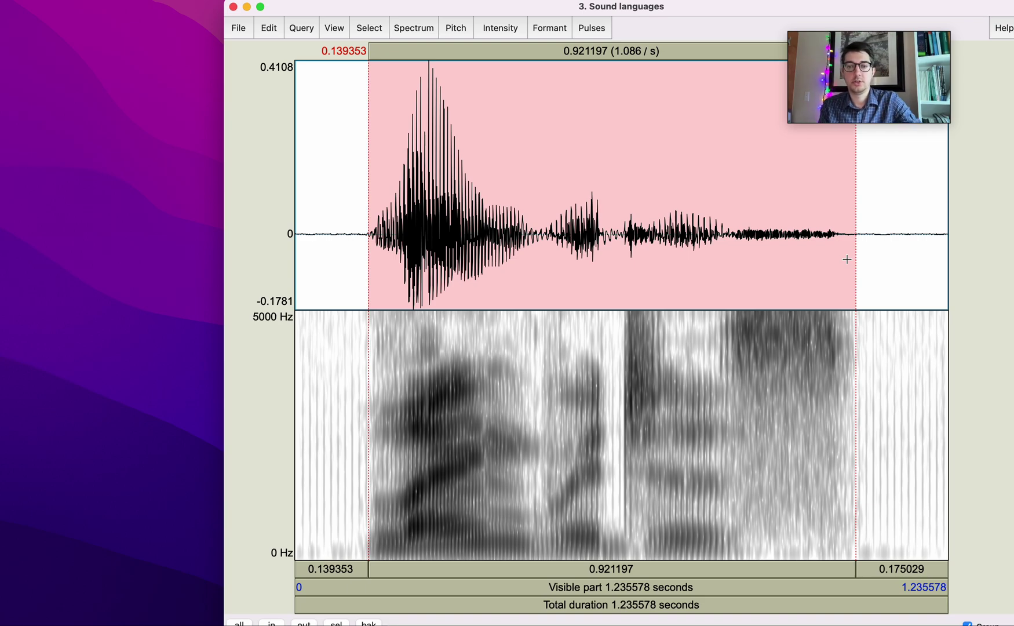
key(XF86AudioRaiseVolume)
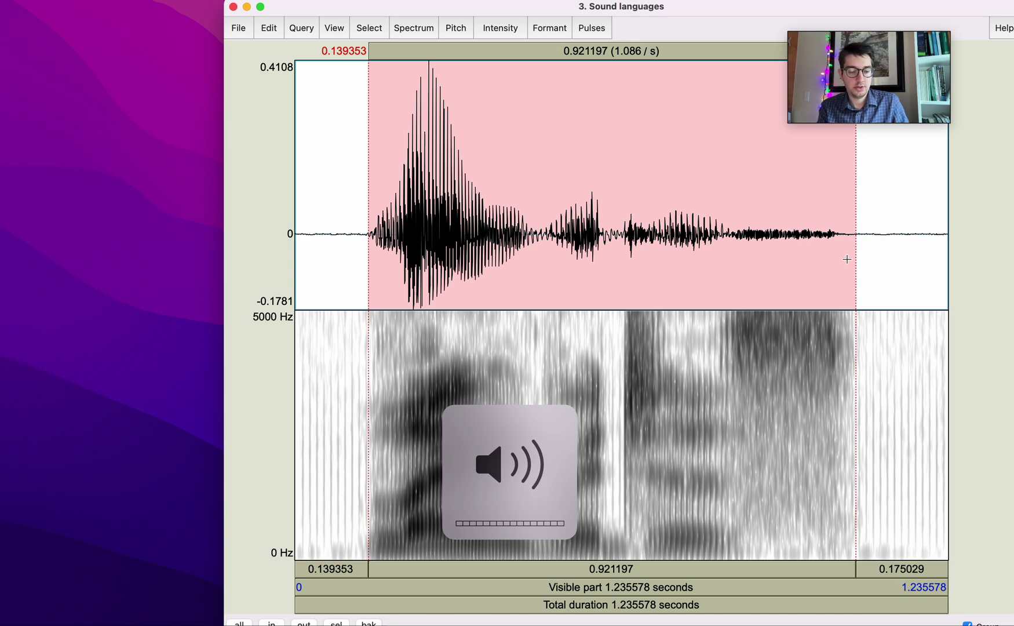
key(XF86AudioLowerVolume)
key(XF86AudioRaiseVolume)
key(XF86AudioLowerVolume)
key(Tab)
key(XF86AudioRaiseVolume)
key(XF86AudioRaiseVolume)
key(Tab)
key(XF86AudioLowerVolume)
key(Tab)
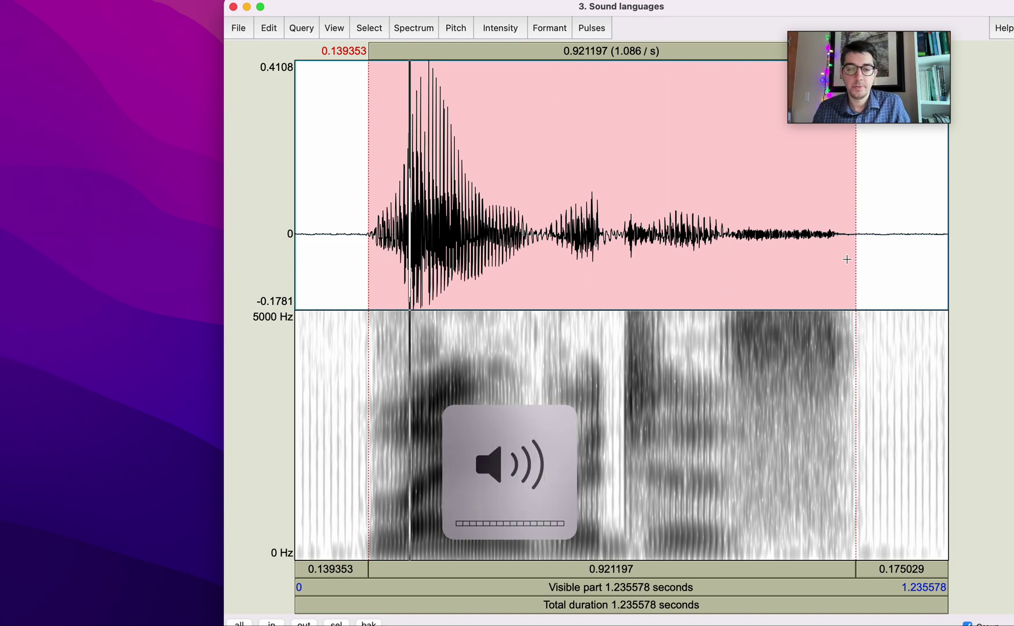
Select the word-final noisy stretch up to its end and play it.
click(740, 344)
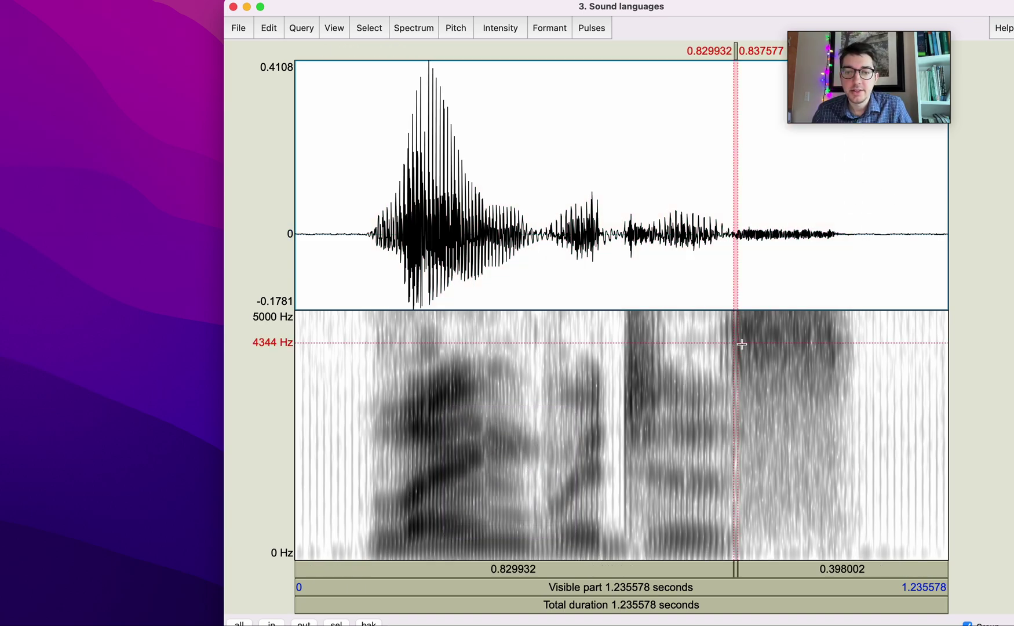
shift+click(854, 334)
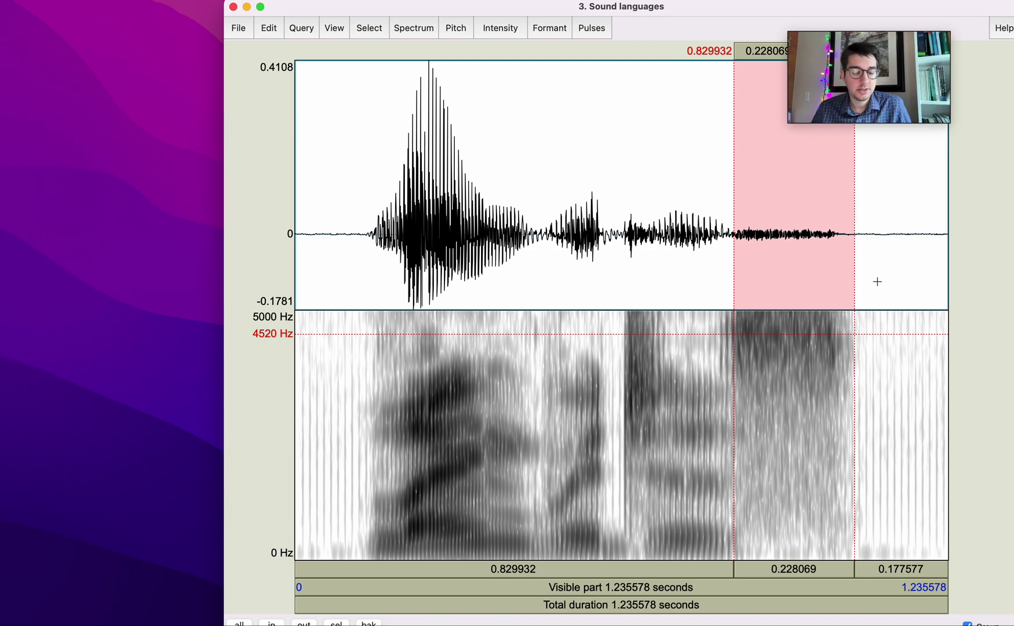
key(Tab)
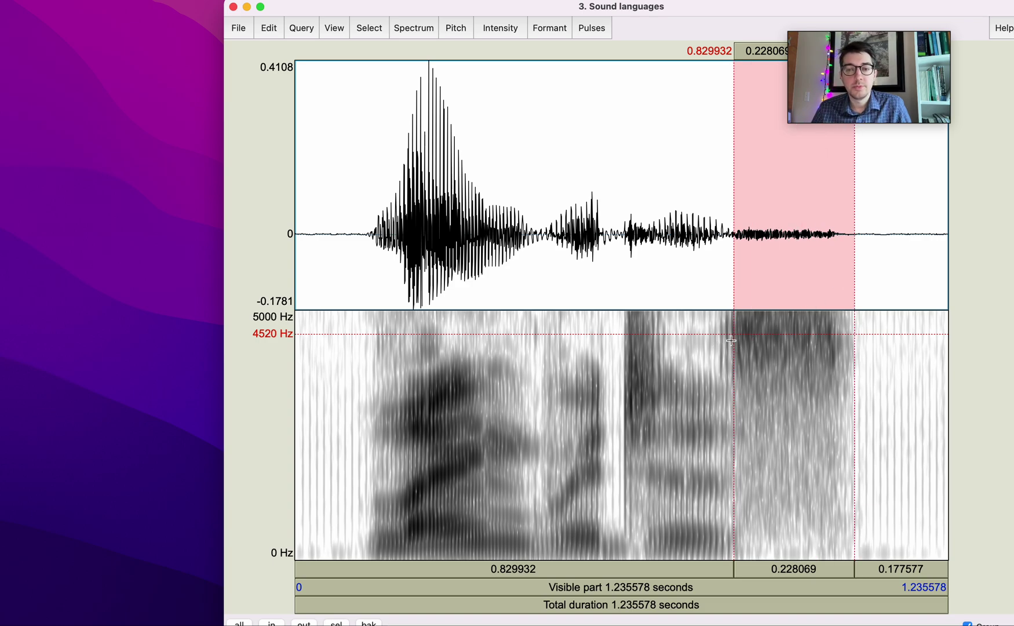
Narrow the selection to 0.785–0.858 s around the stop release and zoom in on it.
drag(853, 337, 736, 335)
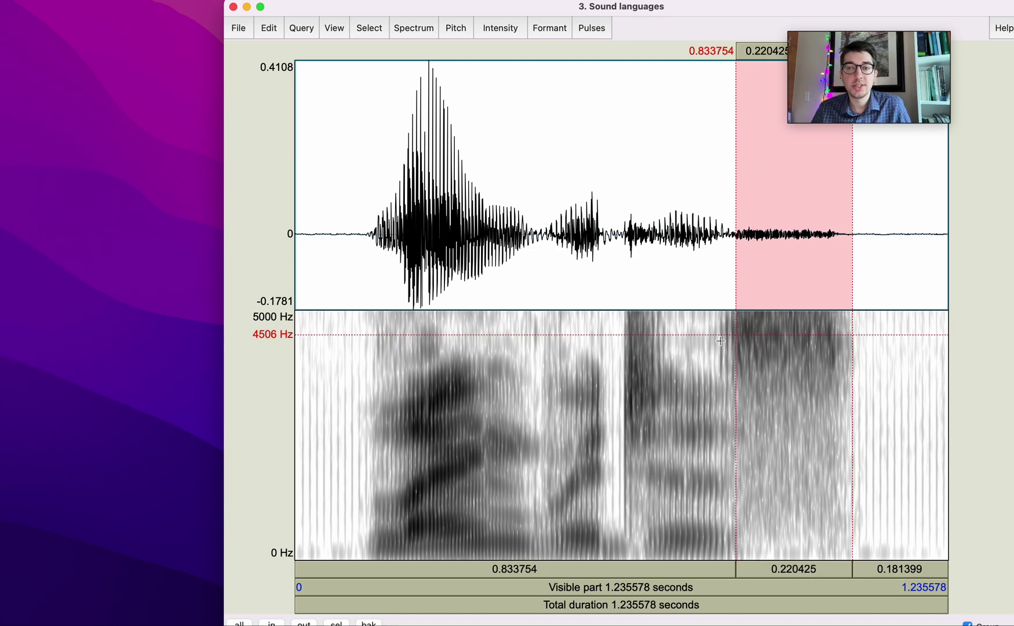
drag(721, 341, 734, 342)
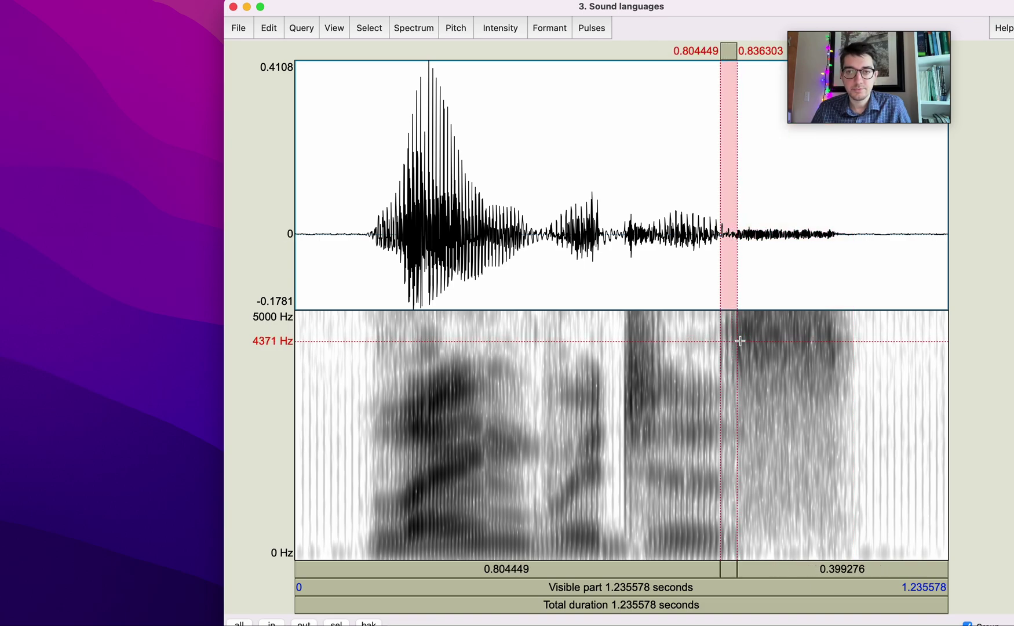
drag(721, 554, 757, 554)
click(732, 363)
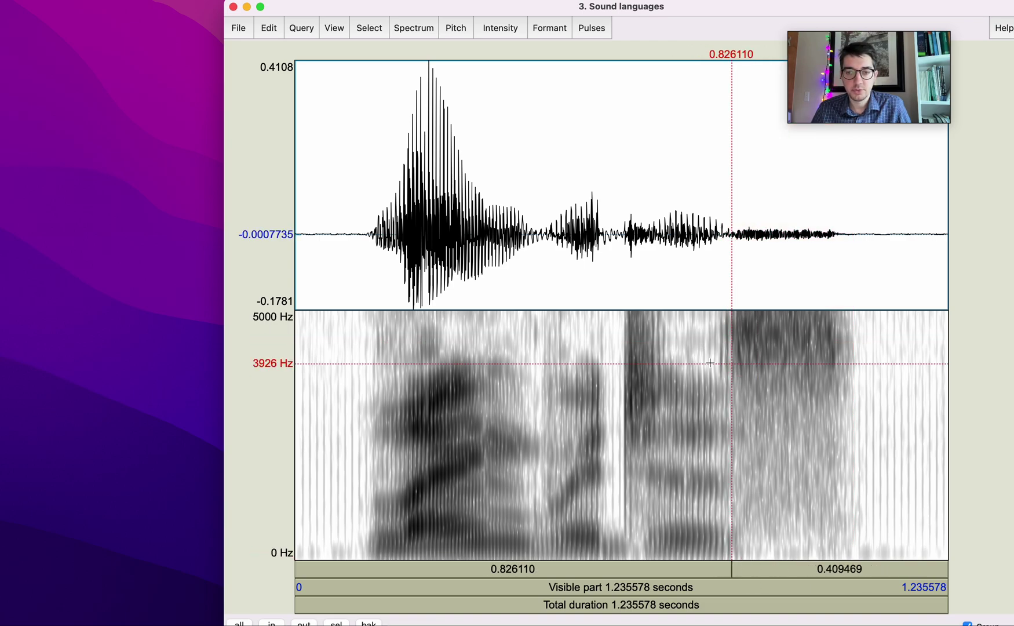
drag(721, 360, 736, 361)
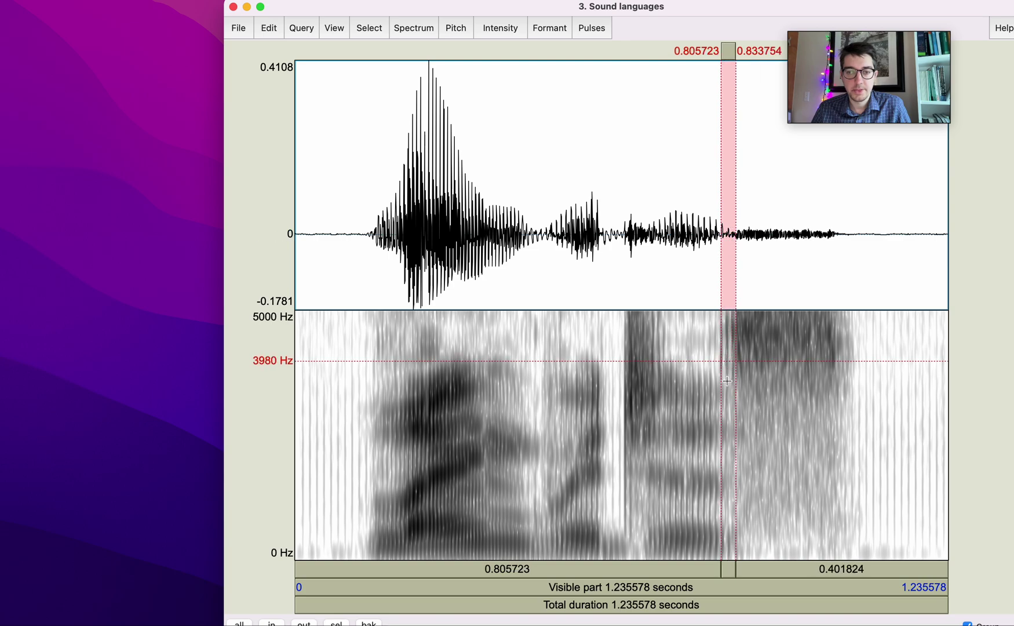
drag(722, 375, 855, 367)
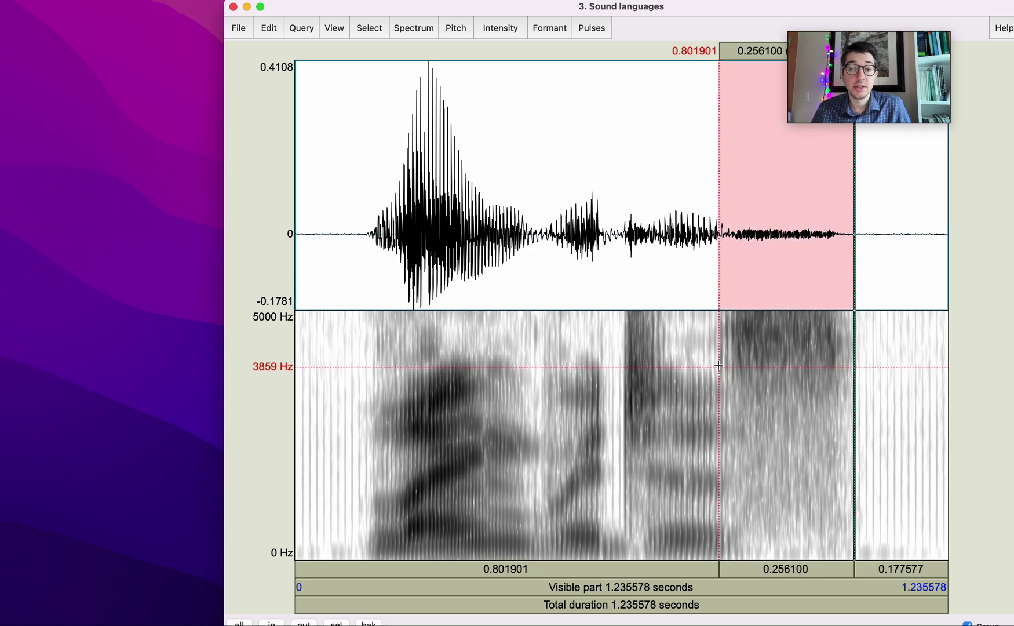
drag(722, 363, 729, 364)
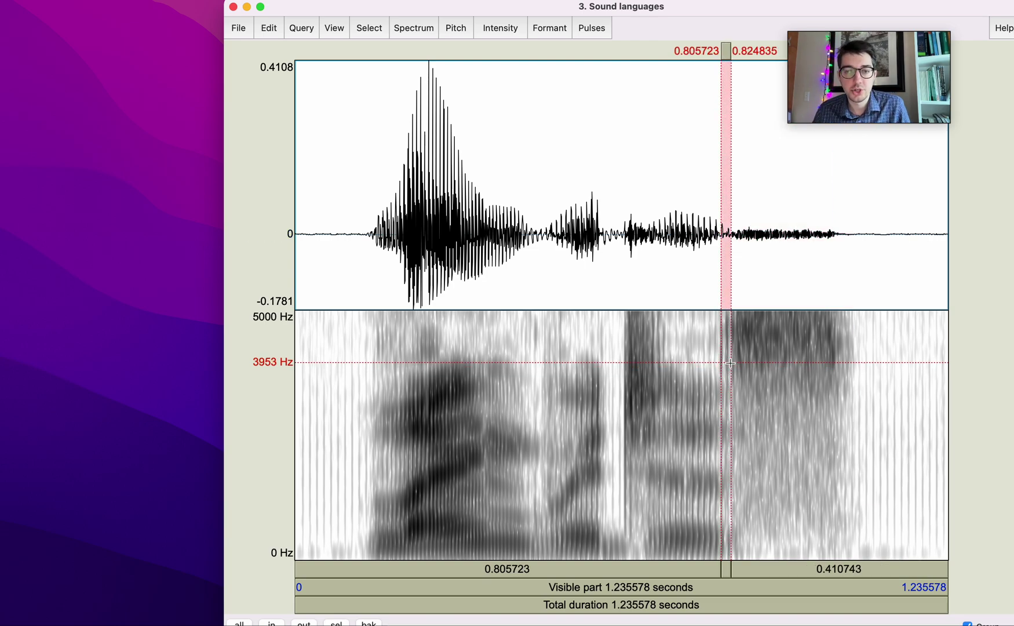
drag(710, 350, 749, 351)
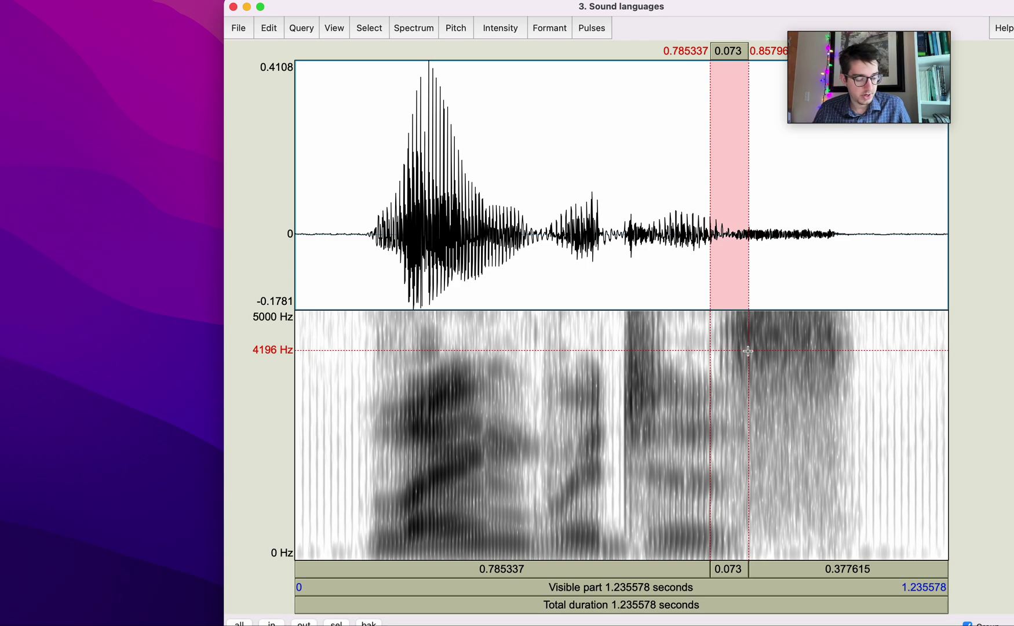
key(super+n)
Zoom back out, select 0.798–0.834 s and query its length (0.0359 s).
key(super+o)
key(super+o)
key(super+o)
key(super+o)
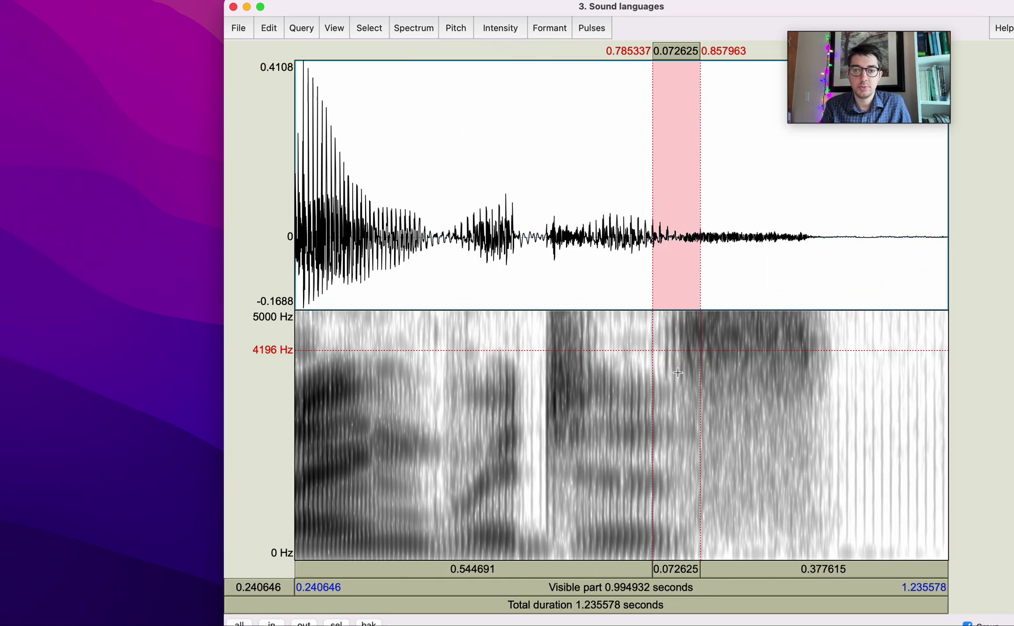
drag(661, 381, 685, 375)
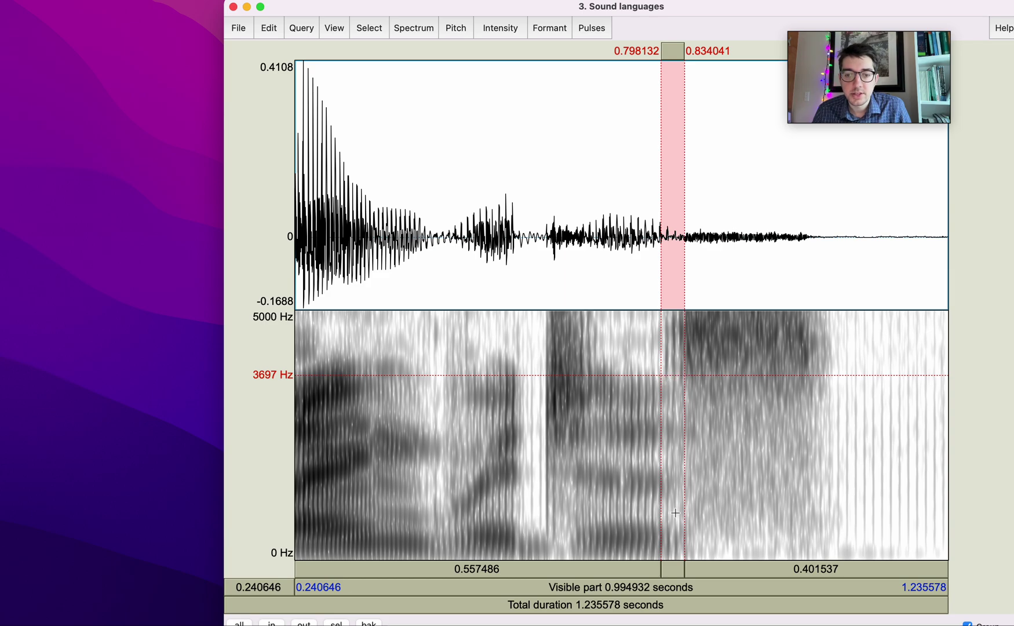
click(302, 28)
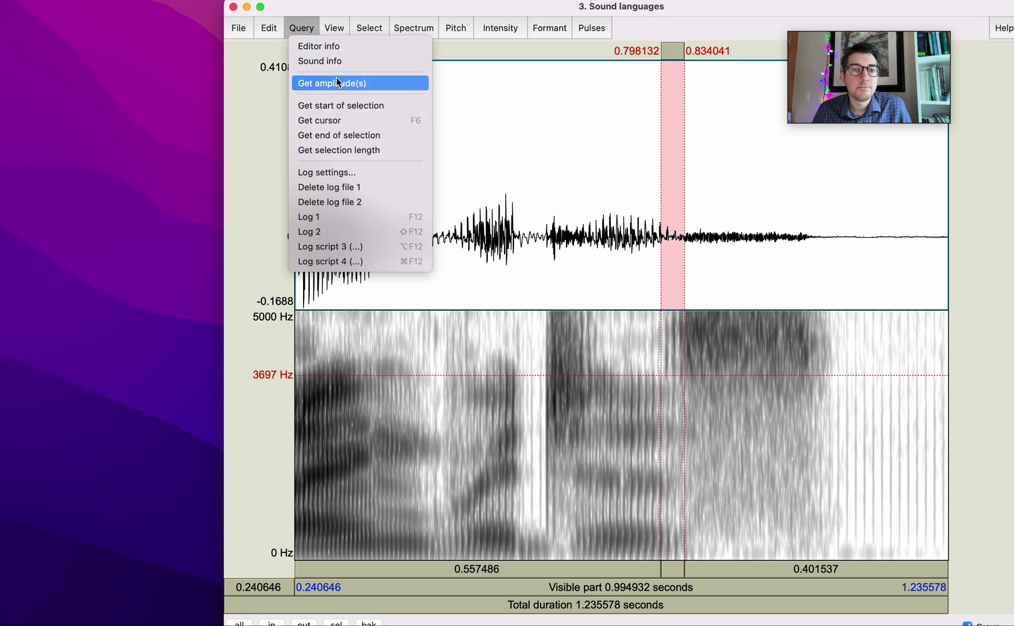
click(363, 150)
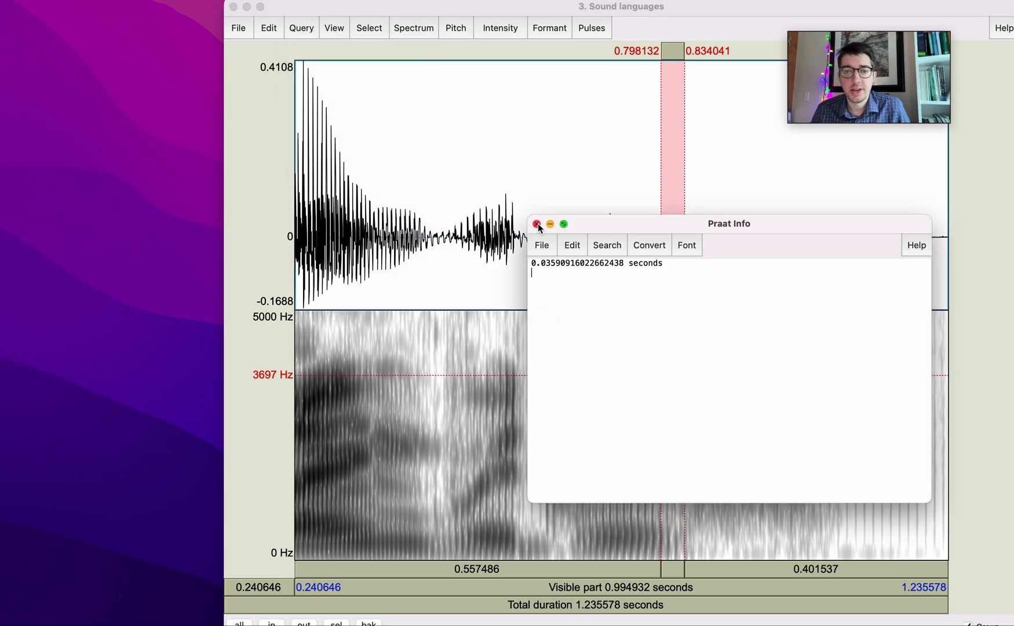
click(537, 224)
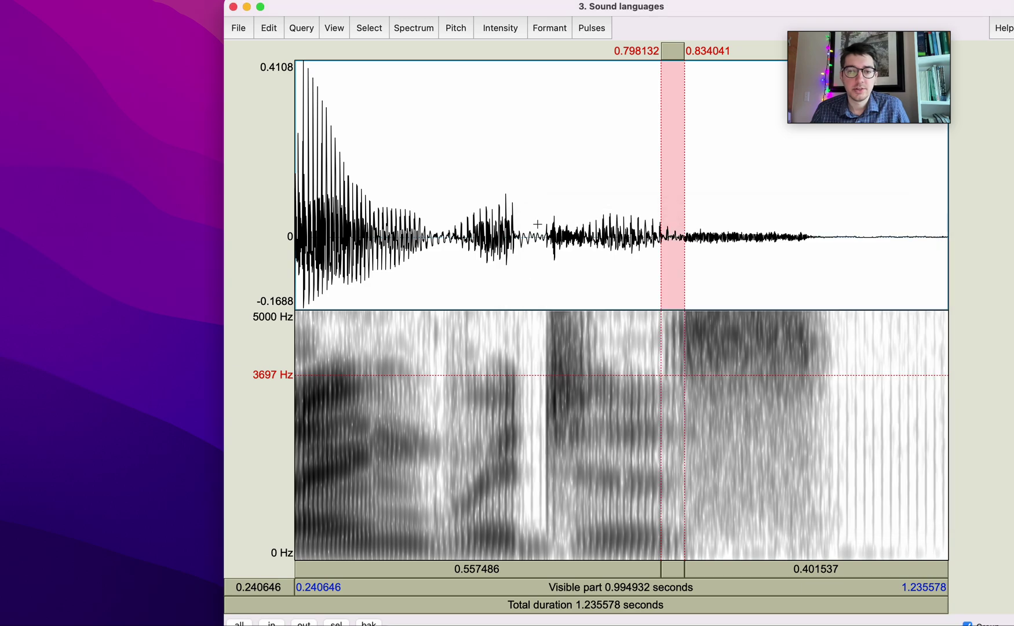
Select from 0.827 s to the frication's end, then narrow it to 0.819677–0.851483 s.
click(679, 387)
drag(689, 389, 829, 390)
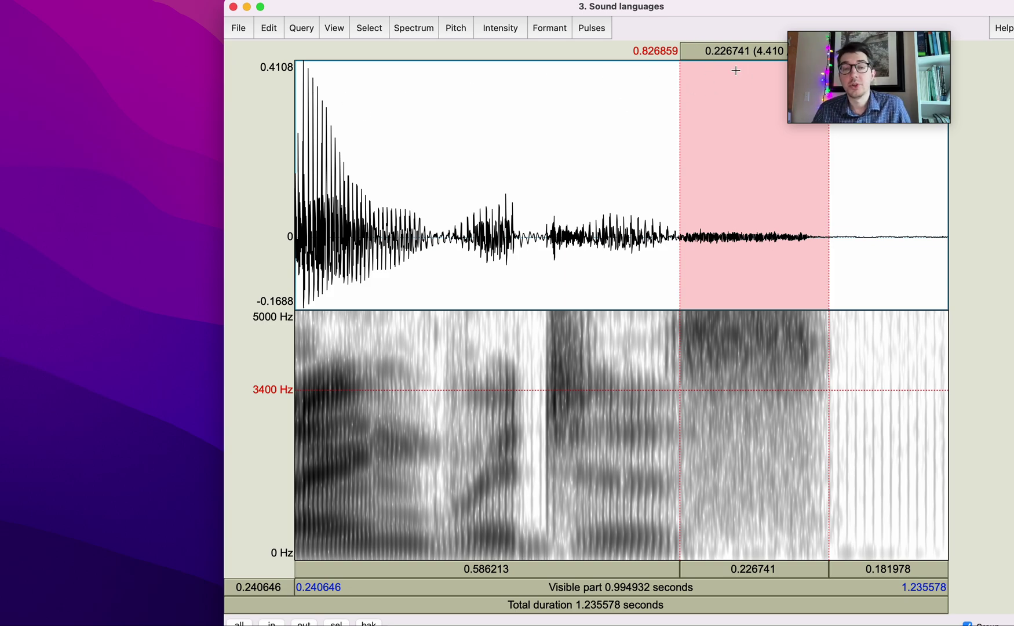
mouse_move(864, 107)
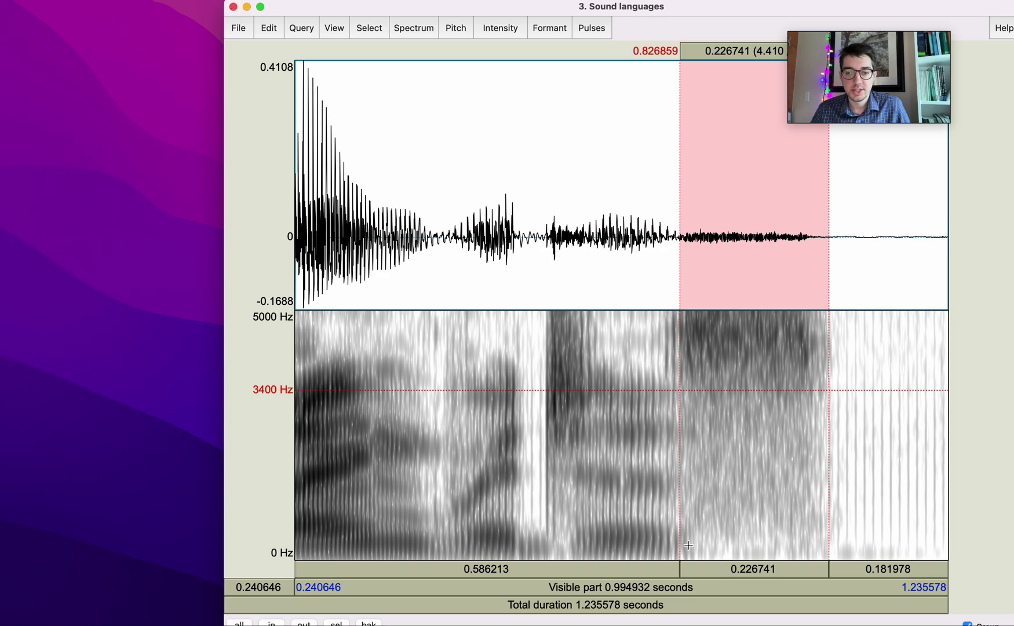
mouse_move(680, 545)
mouse_down()
mouse_move(705, 547)
mouse_move(696, 546)
mouse_up()
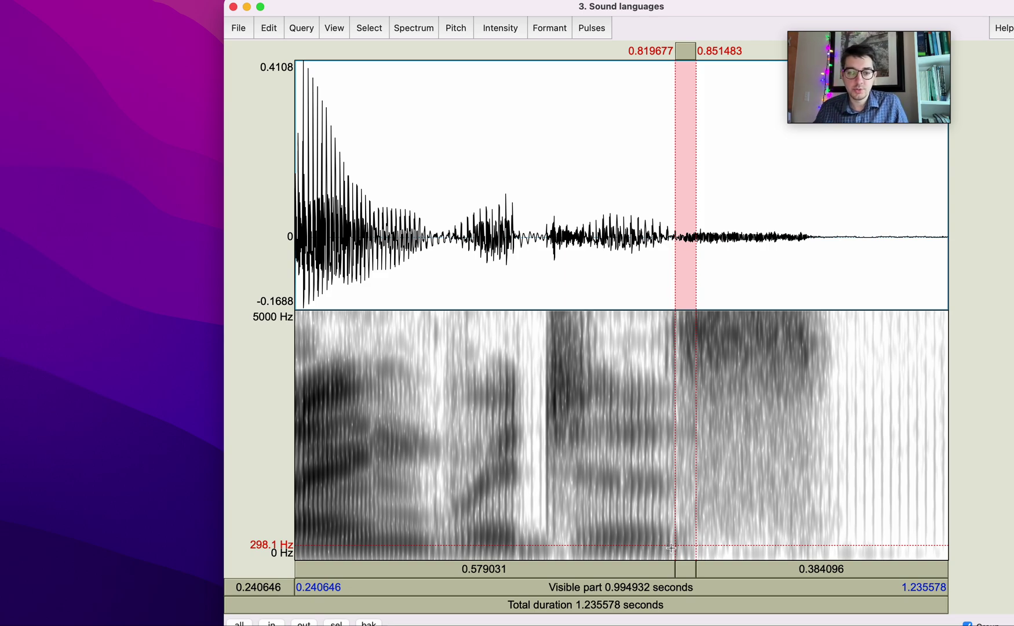
Select the vowel stretch from 0.719 s to 0.807 s.
click(608, 538)
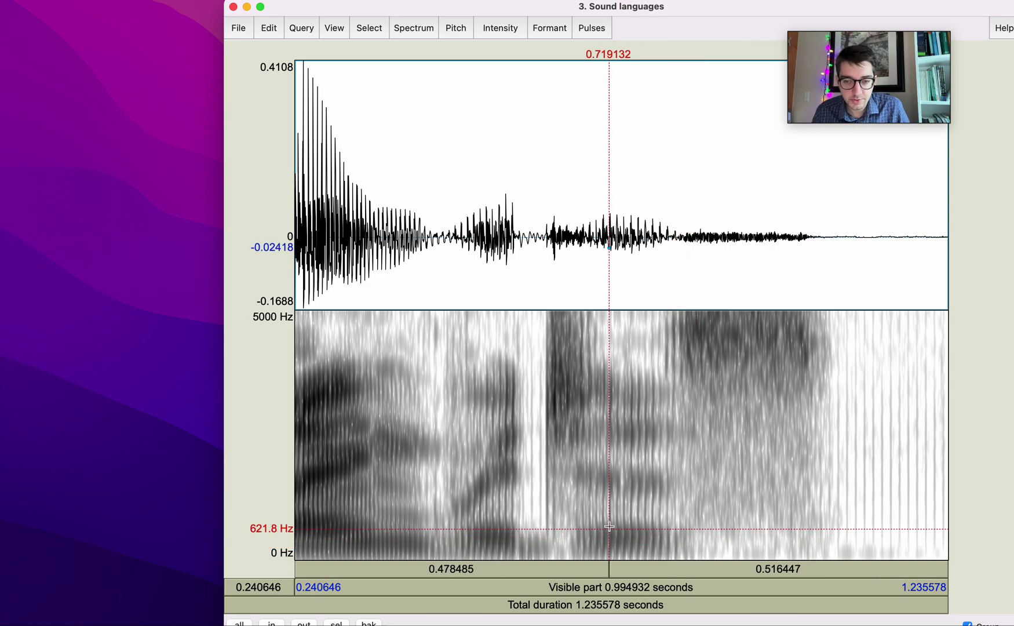
click(616, 519)
click(623, 510)
drag(609, 539, 667, 540)
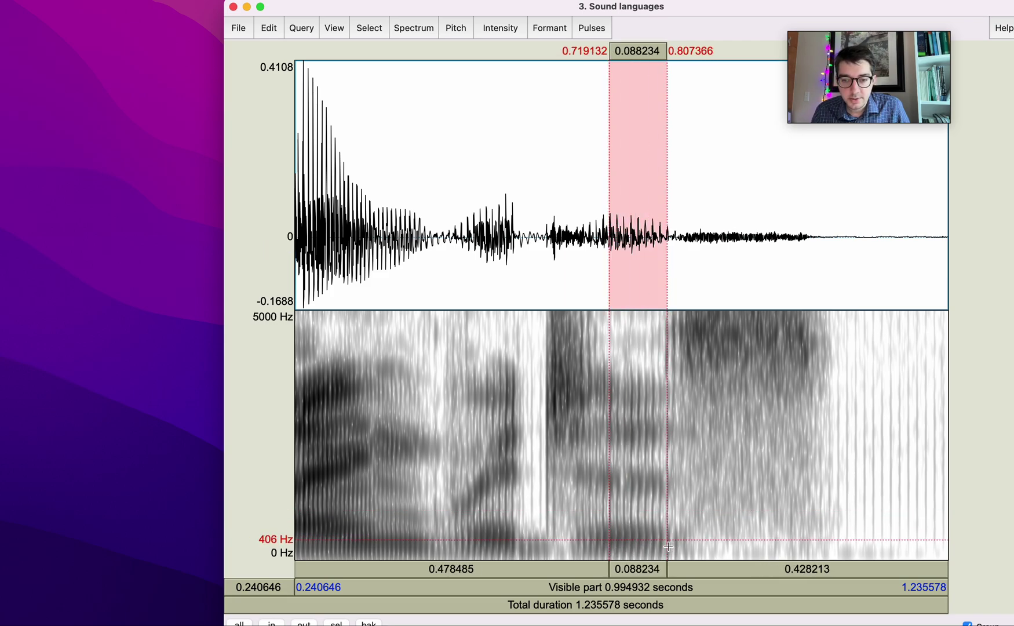
Select the 0.812496–0.848405 s release interval, then close the languages sound editor.
drag(669, 543, 833, 536)
click(671, 552)
drag(673, 553, 693, 551)
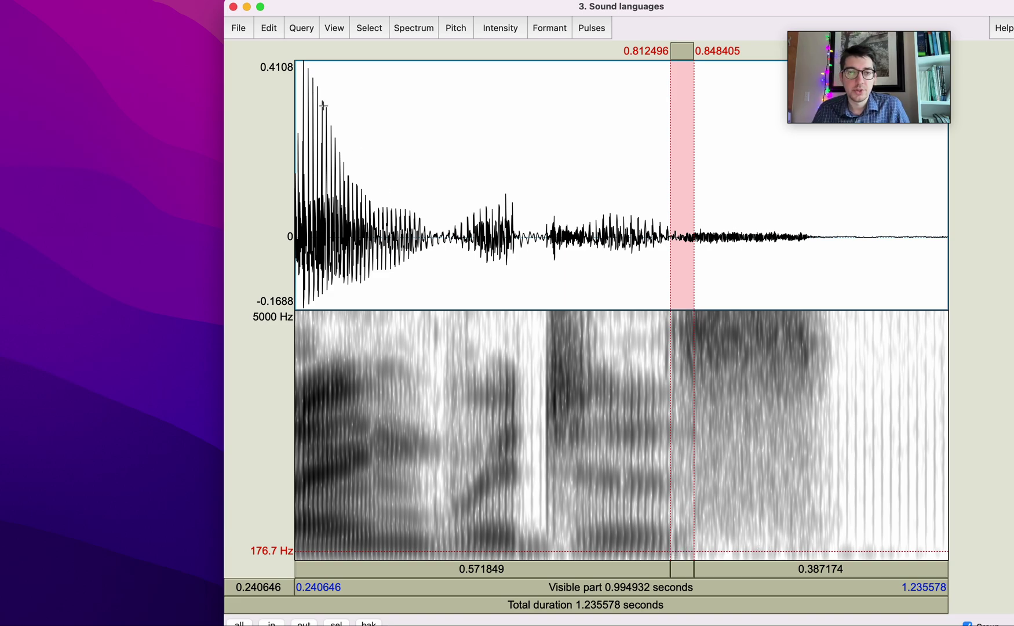
click(233, 7)
Open the untitled sound in the sound editor.
click(362, 92)
click(527, 149)
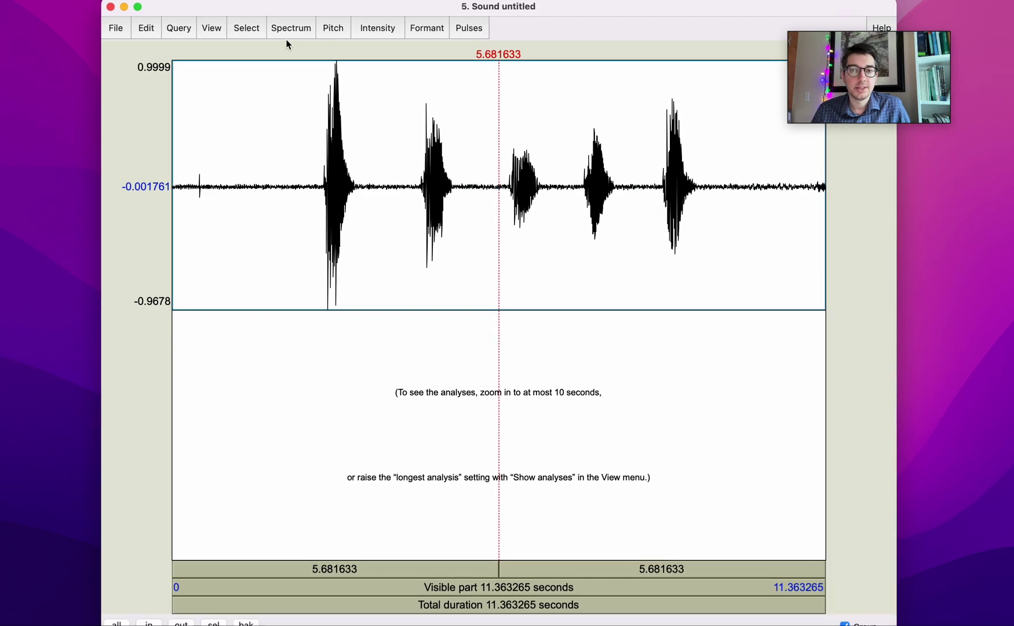
drag(316, 199, 719, 193)
Cut away the stretch before the first token and the part after the last, leaving 5.322676 s.
click(403, 204)
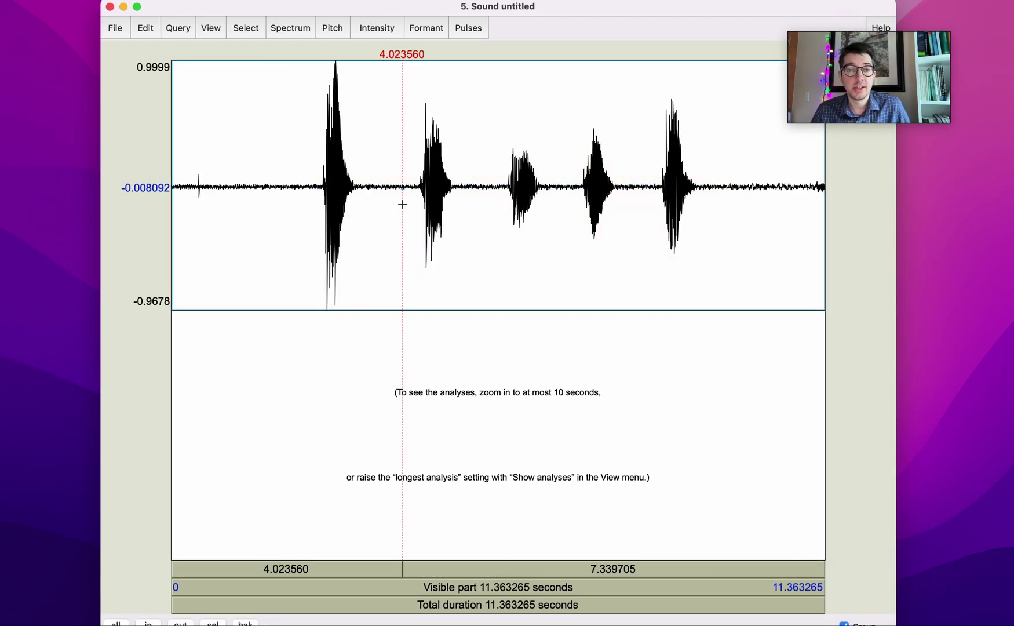
drag(404, 203, 883, 217)
key(super+x)
click(692, 210)
key(super+x)
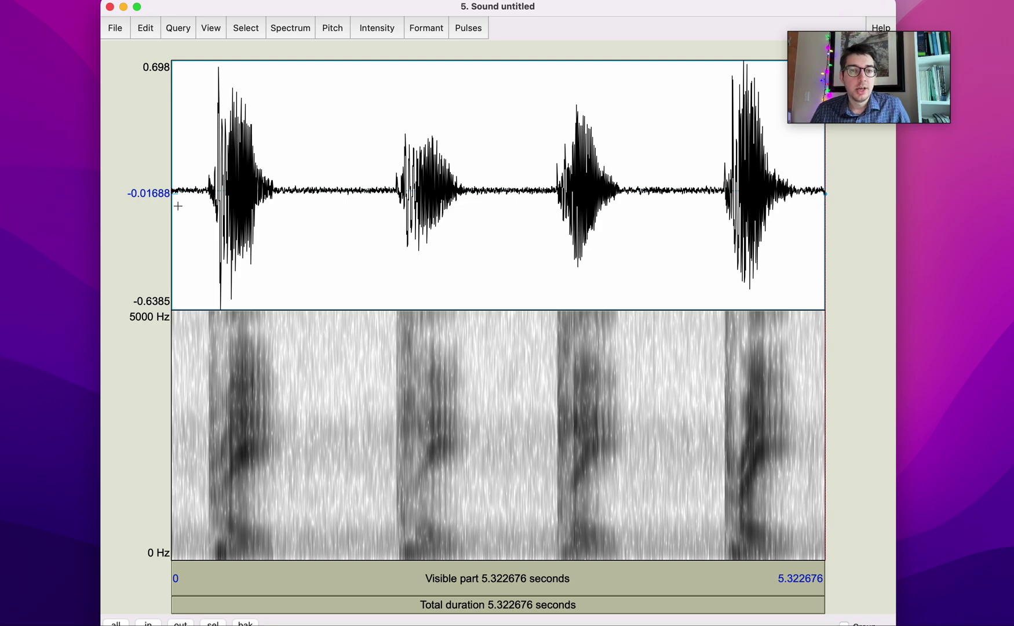
Select and play the first syllable, then zoom to 0.276474–0.841816 s.
drag(199, 204, 292, 206)
key(Tab)
key(Tab)
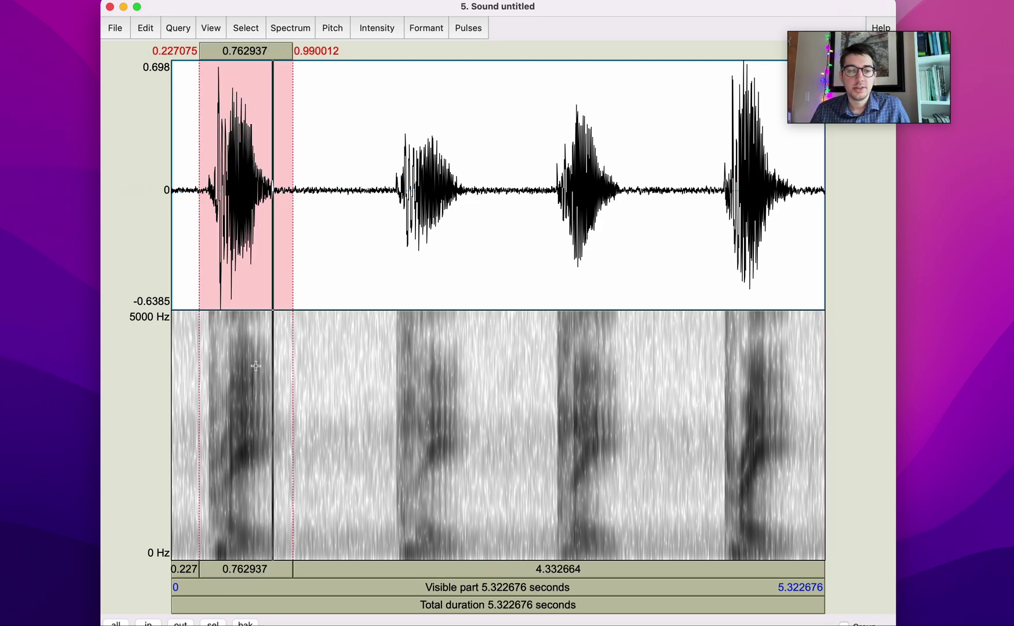
drag(206, 367, 274, 368)
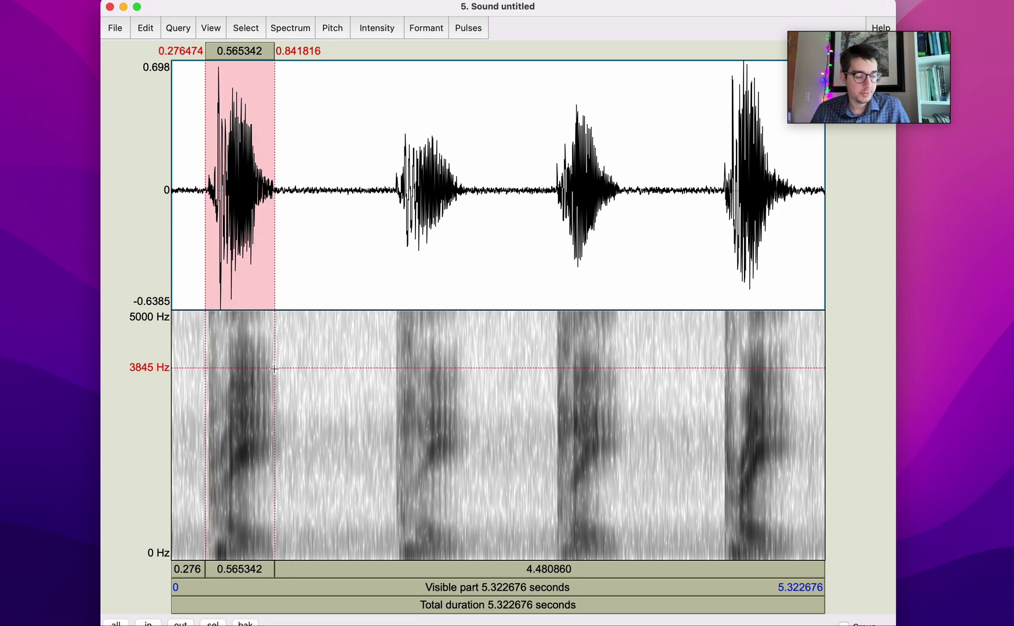
key(super+n)
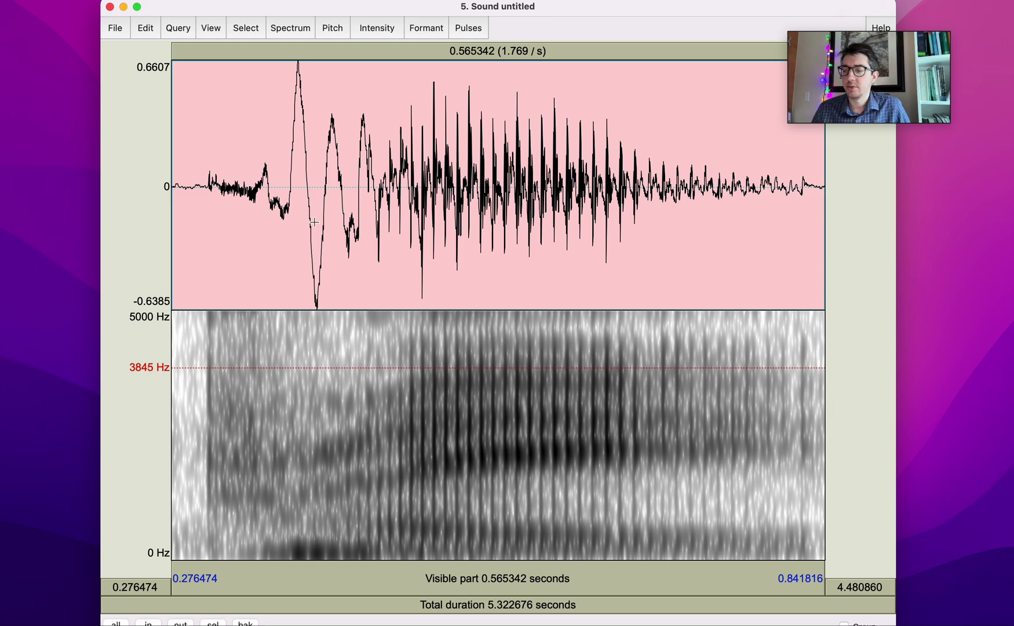
Select the first stop's burst noise, then the span from release to voicing onset.
drag(206, 408, 384, 406)
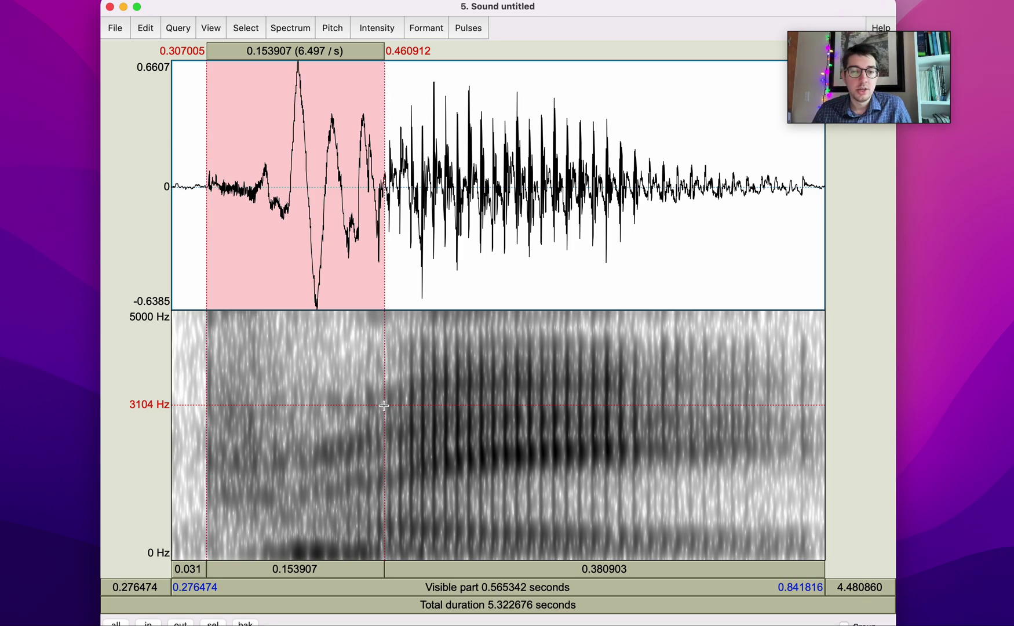
drag(208, 394, 284, 392)
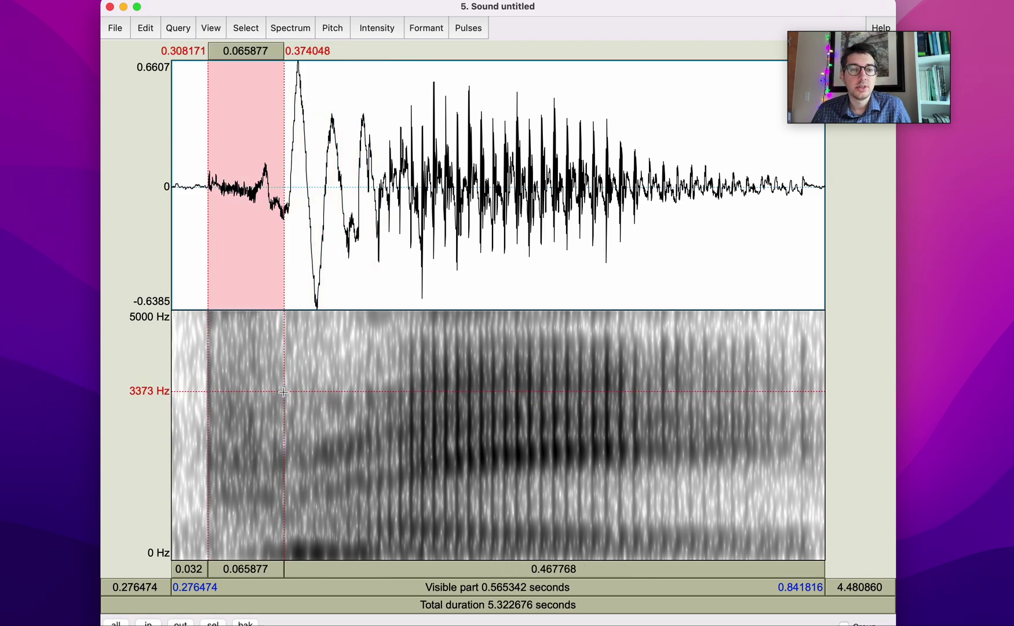
drag(206, 414, 291, 413)
drag(207, 411, 366, 411)
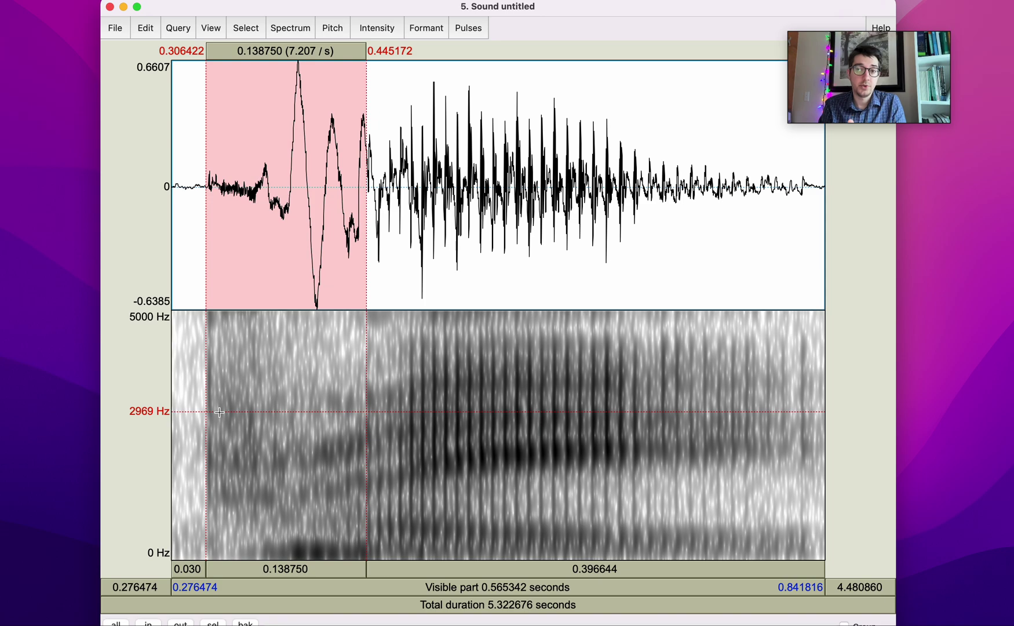
Select around the voicing onset, ending on 0.435261–0.476070 s (0.040809 s).
drag(279, 450, 374, 450)
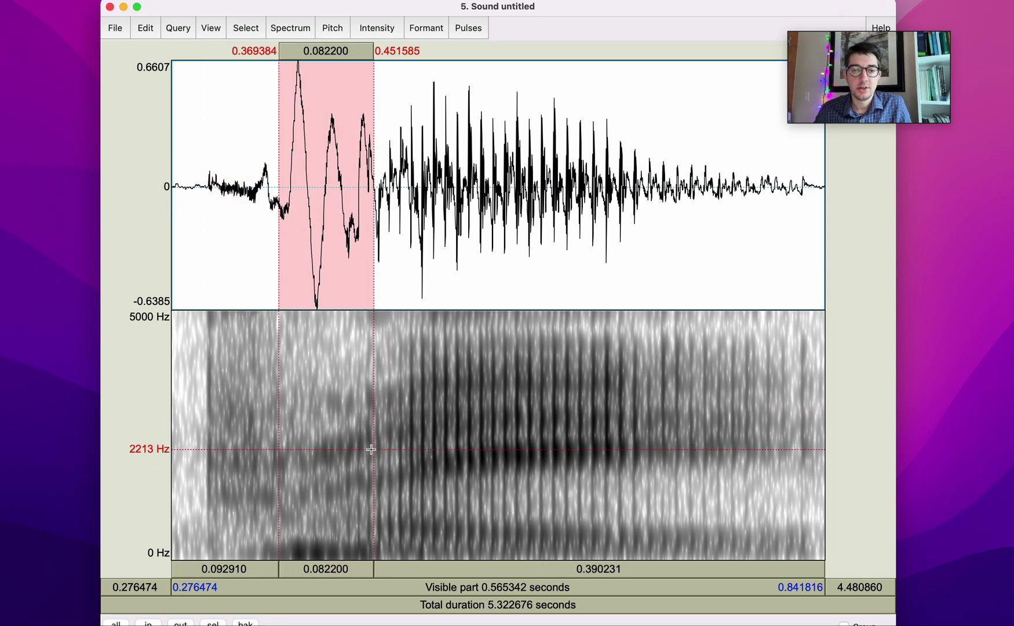
click(367, 453)
shift+click(399, 452)
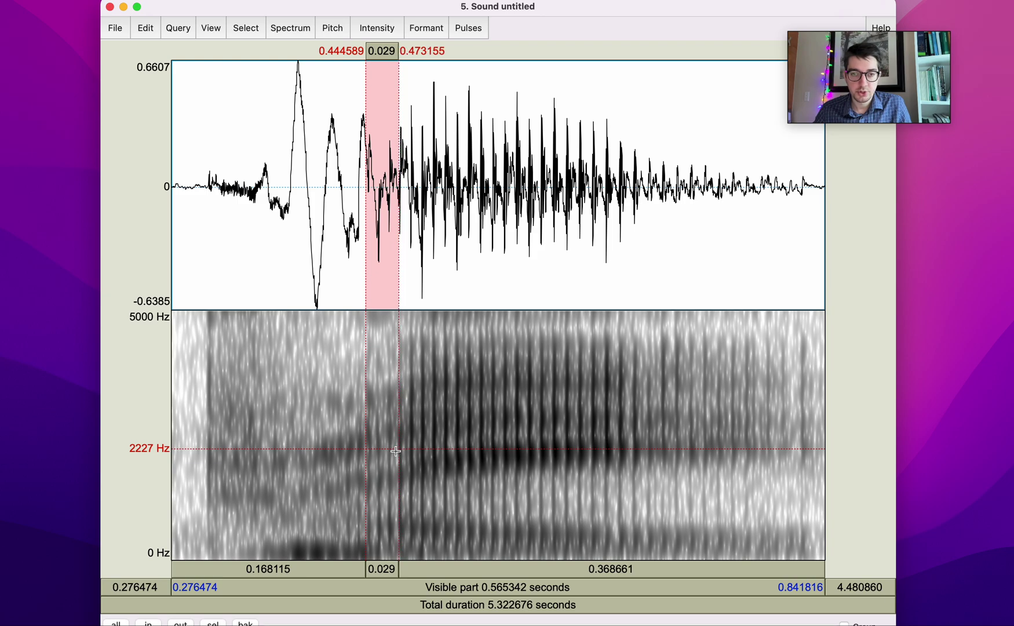
drag(363, 457, 513, 450)
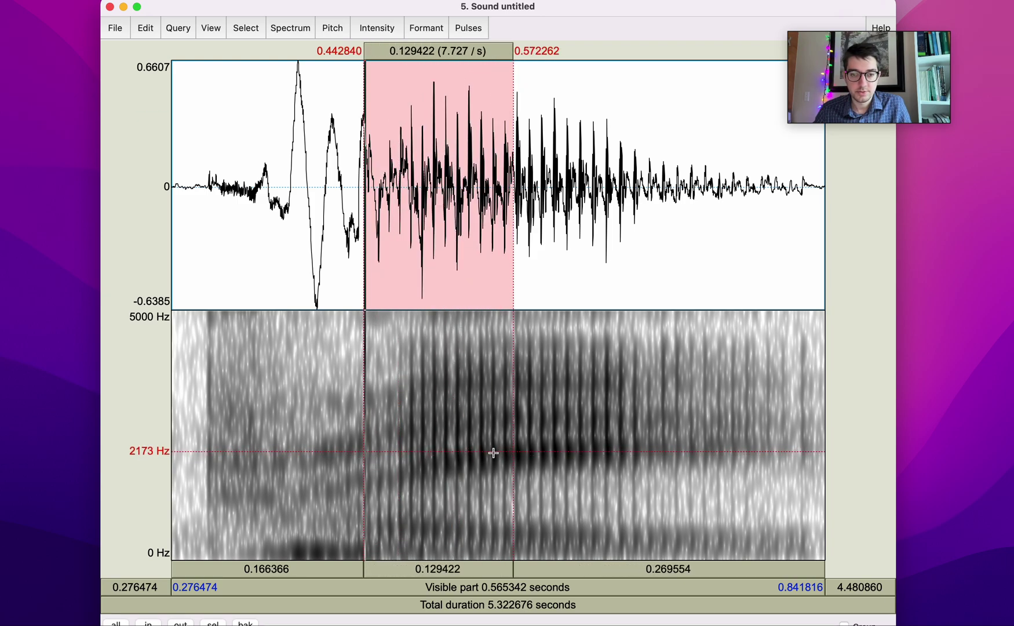
drag(355, 465, 402, 463)
key(XF86AudioRaiseVolume)
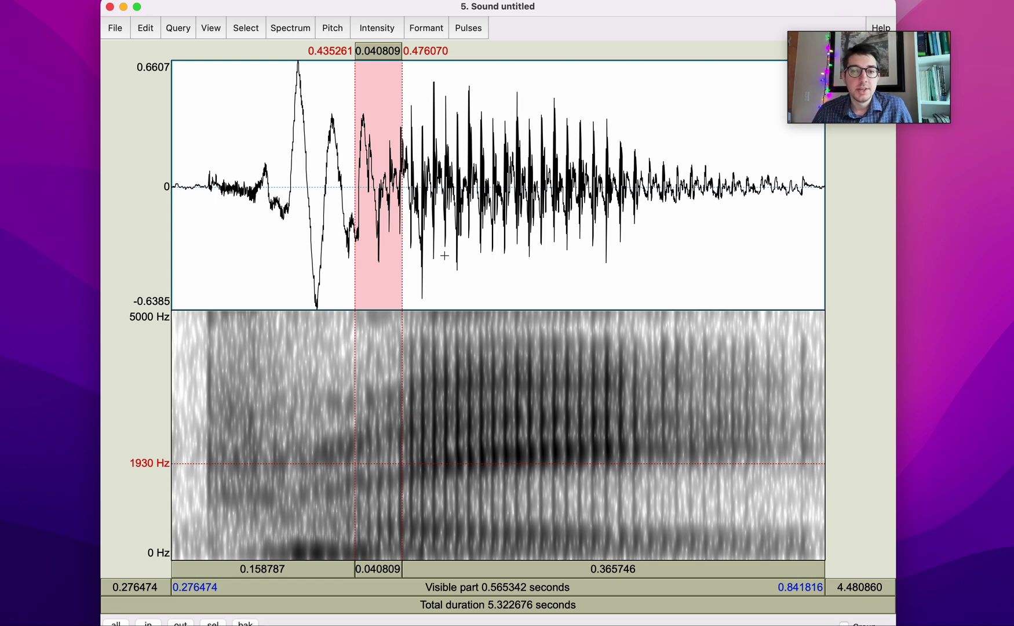
Zoom out, select and play the next stop token, and zoom in on it.
scroll(444, 255, down, 5)
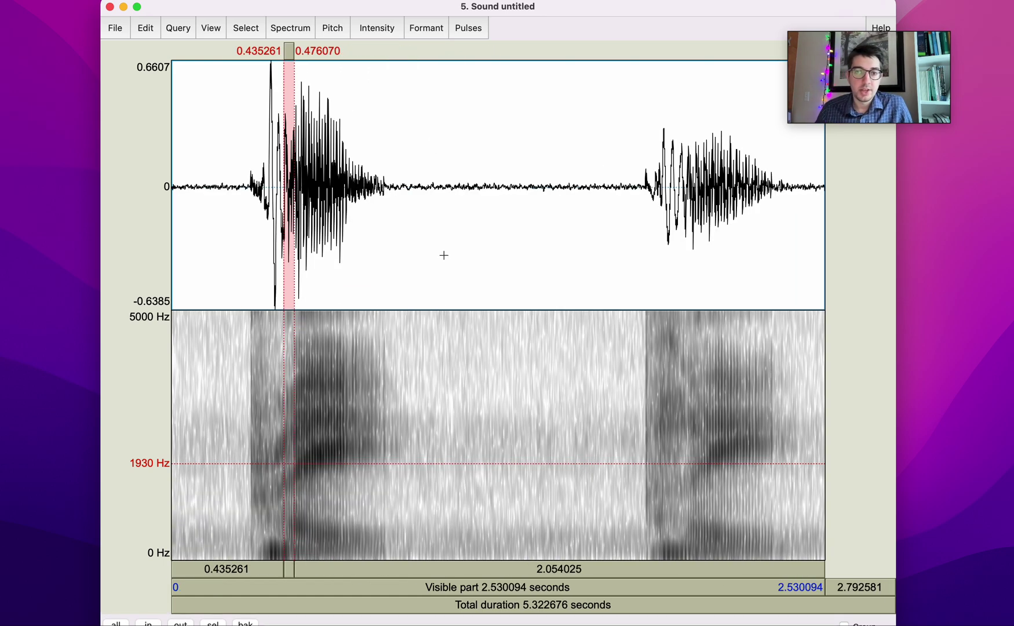
drag(645, 445, 789, 452)
key(Tab)
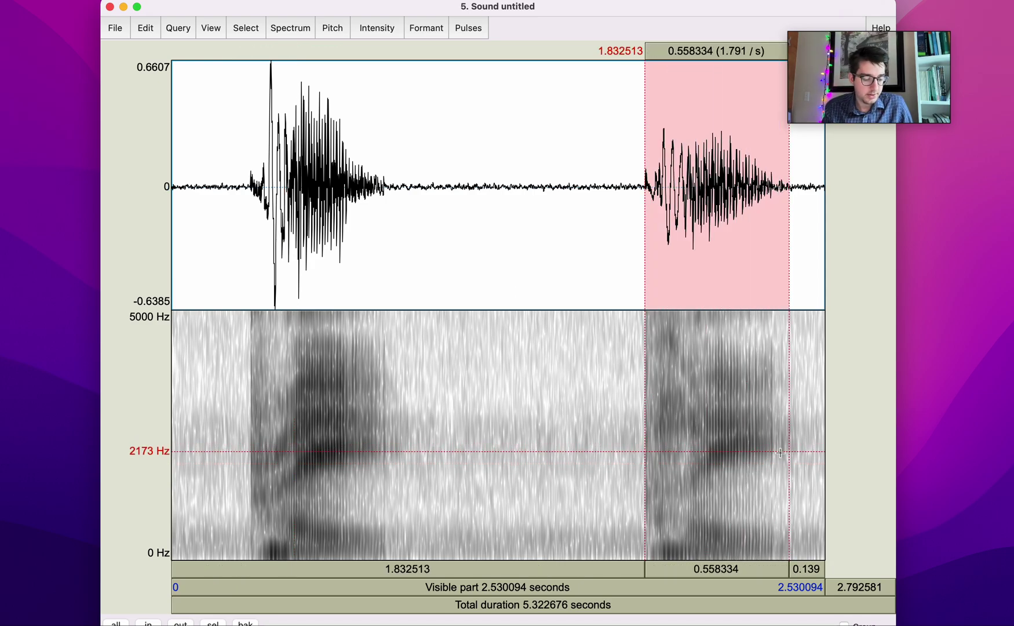
key(super+n)
Return to the first token and select release to voicing onset, 0.300926–0.450622 s.
scroll(780, 452, left, 10)
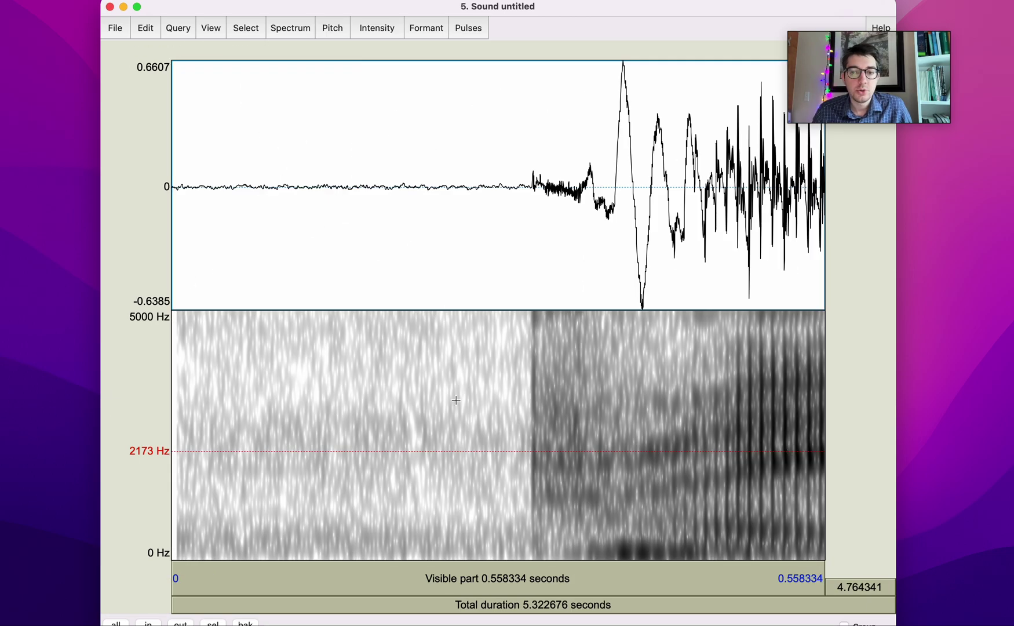
scroll(619, 399, right, 5)
scroll(619, 400, left, 5)
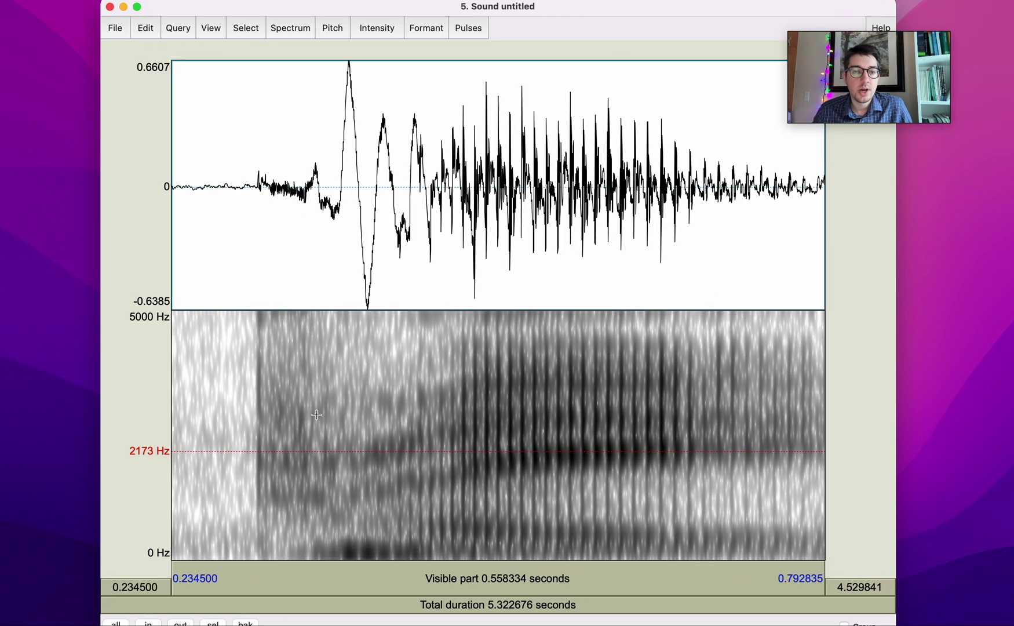
drag(255, 412, 421, 429)
drag(249, 435, 425, 435)
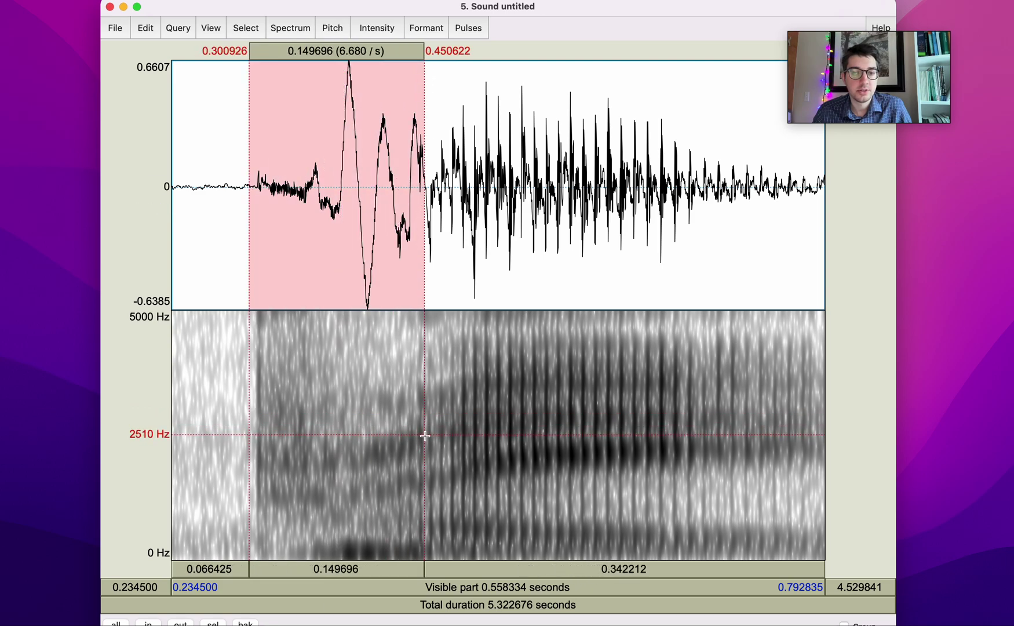
Zoom in on the next stop token's syllable.
scroll(425, 435, down, 5)
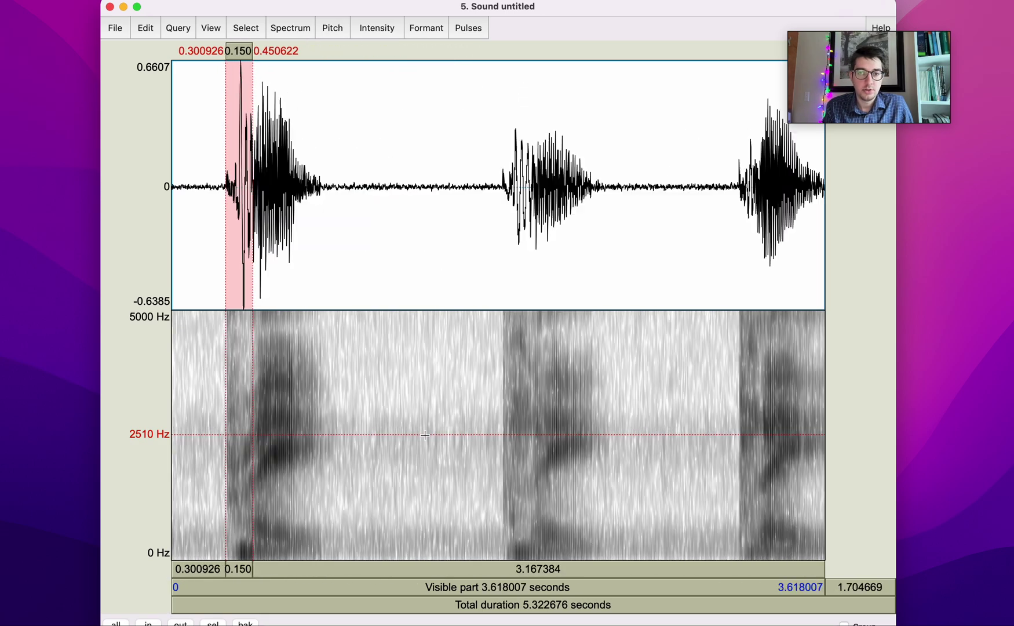
drag(500, 428, 601, 432)
key(super+n)
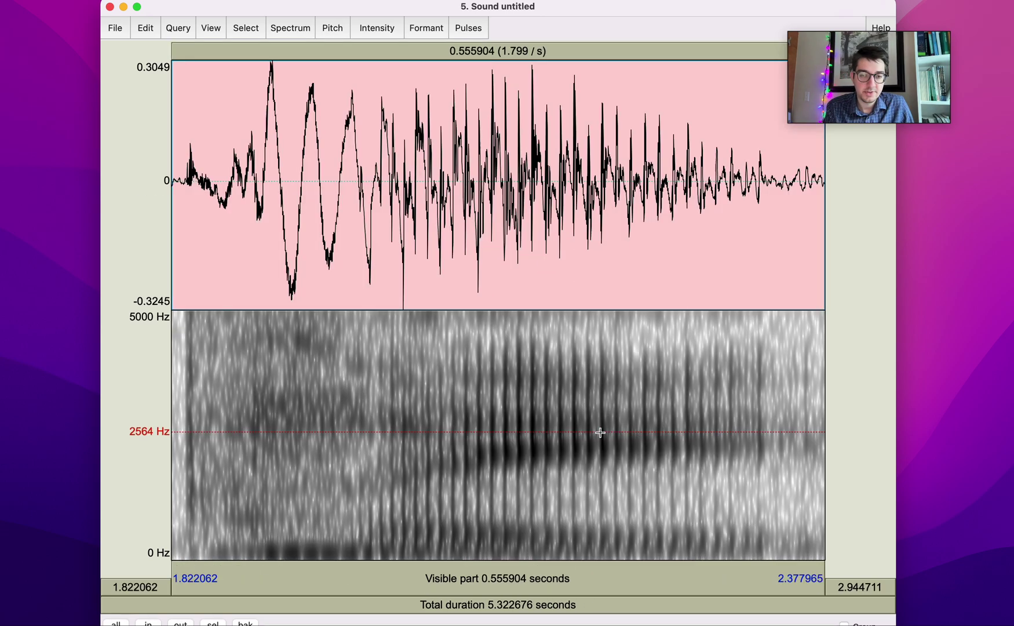
Select and listen to the token's burst, then the stretch from release to voicing onset.
drag(184, 374, 373, 400)
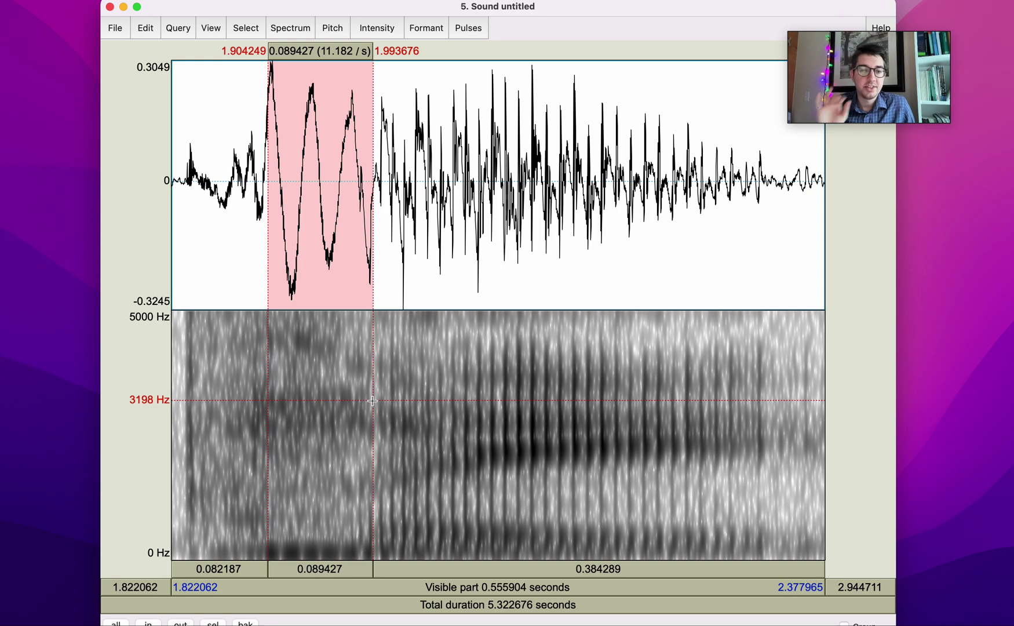
key(Tab)
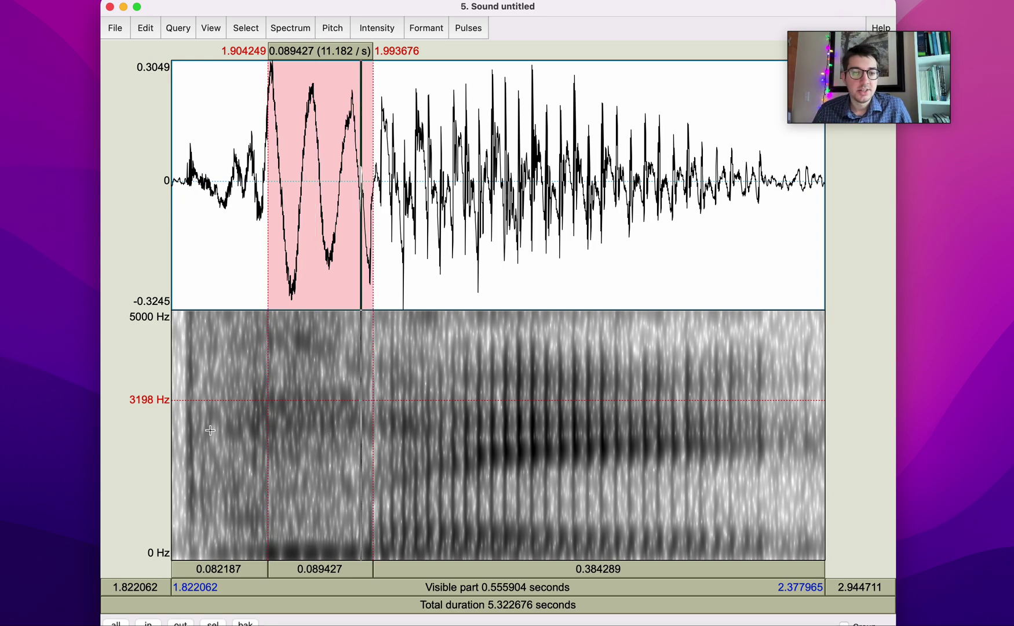
drag(187, 432, 374, 435)
scroll(373, 436, left, 3)
key(Tab)
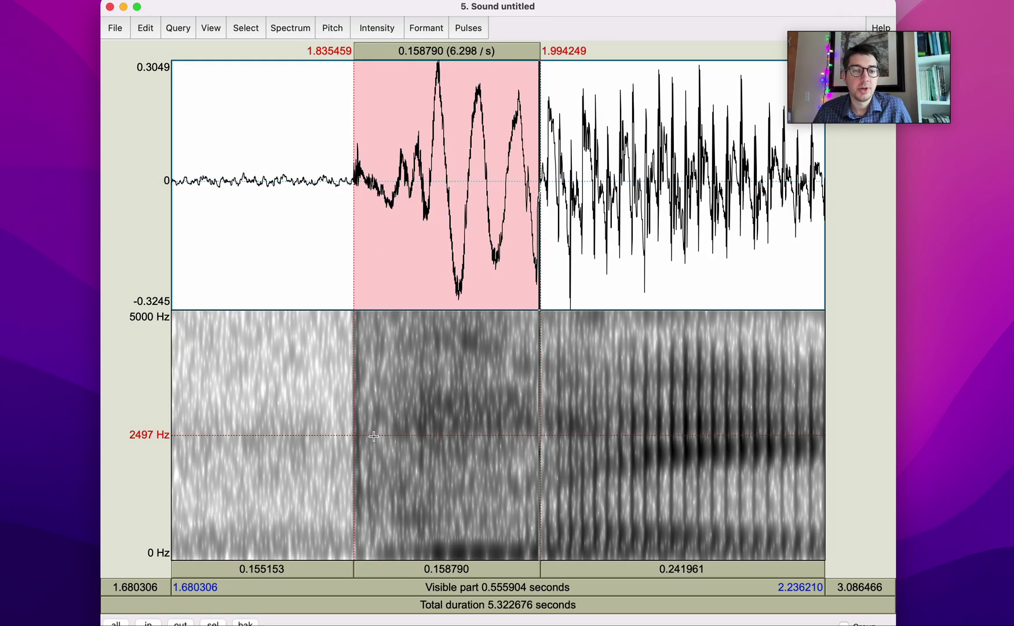
key(Tab)
scroll(522, 435, left, 3)
key(Tab)
scroll(659, 433, right, 3)
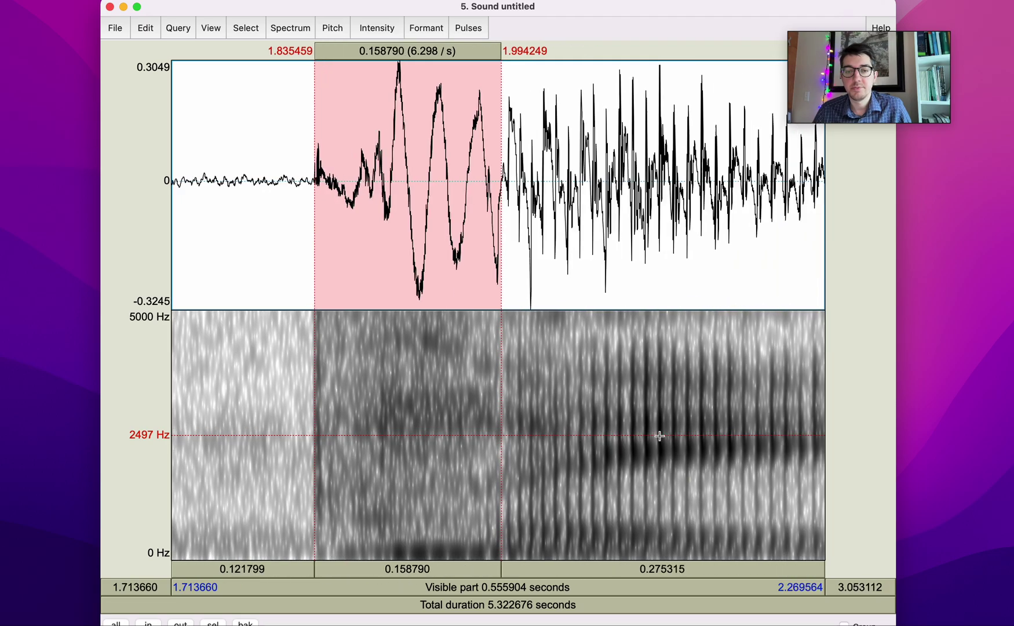
scroll(659, 436, right, 3)
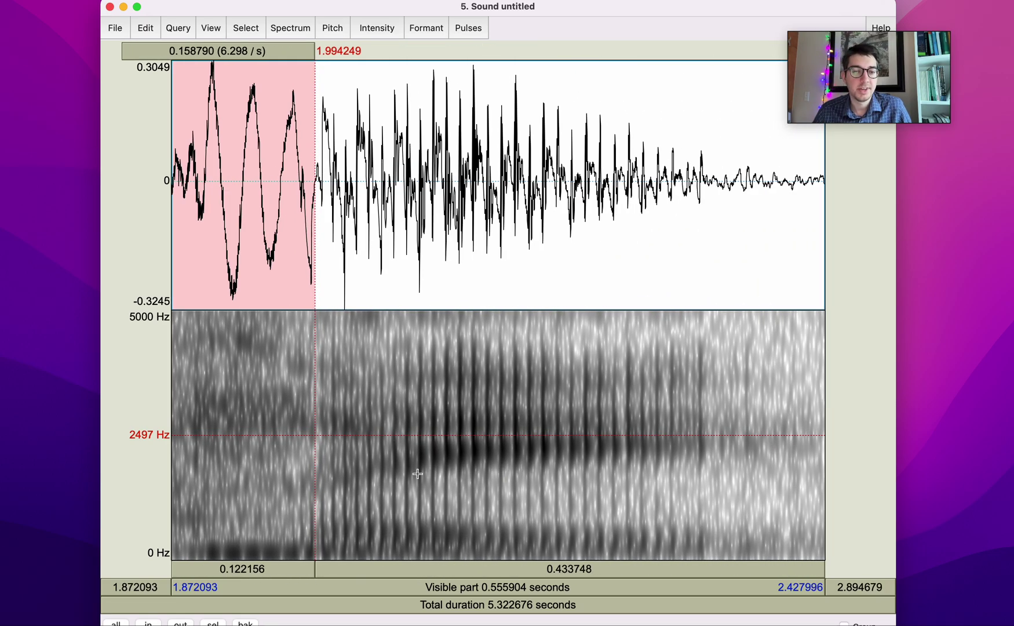
scroll(417, 472, left, 3)
Mark the first stretch of voicing, a 0.071656 s span from 1.990545 to 2.062201 s.
drag(471, 472, 740, 473)
drag(468, 479, 551, 479)
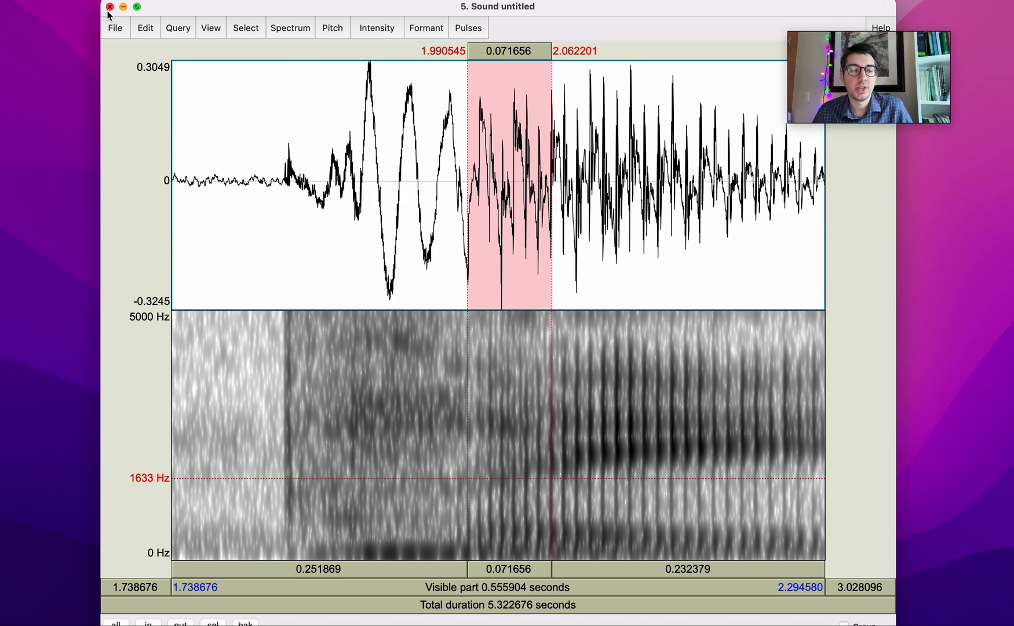
key(super+o)
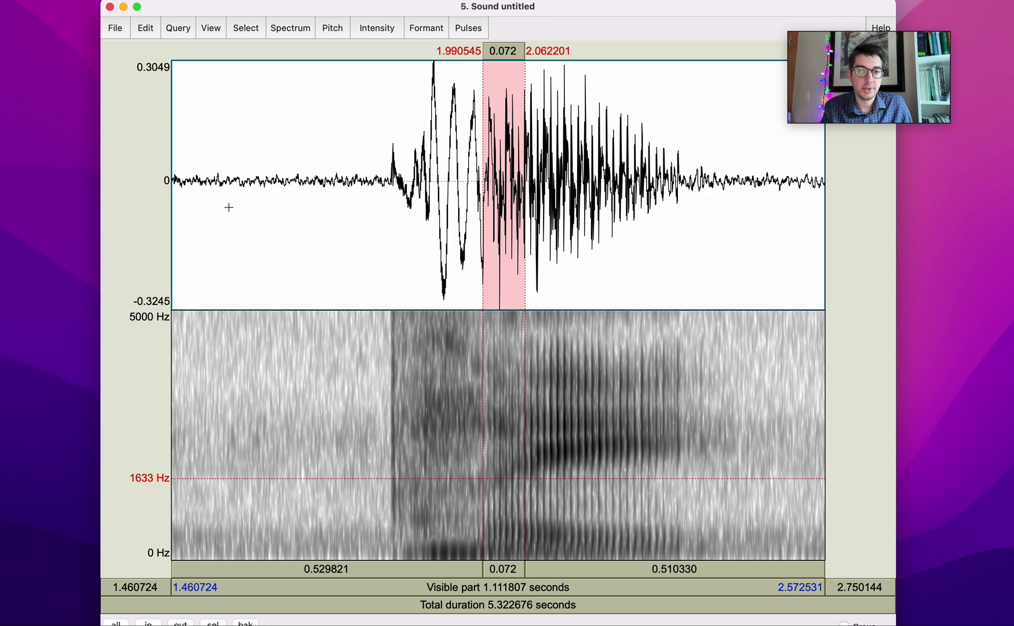